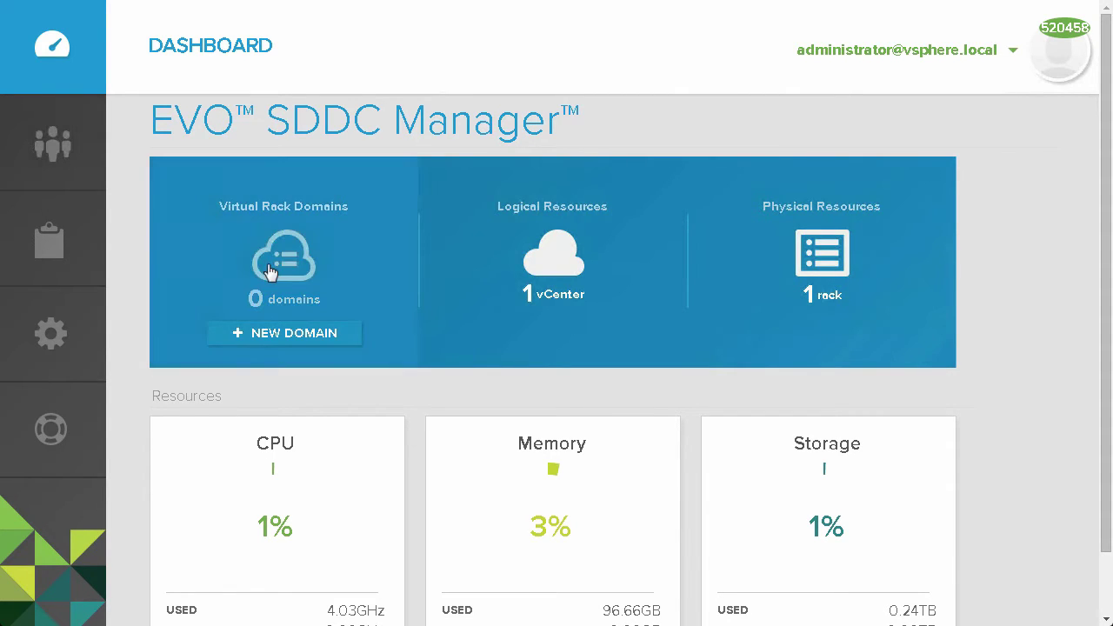
Step: Begin a new IaaS domain configuration and name it IaaS-01
{"action": "left_click", "coordinate": [277, 337]}
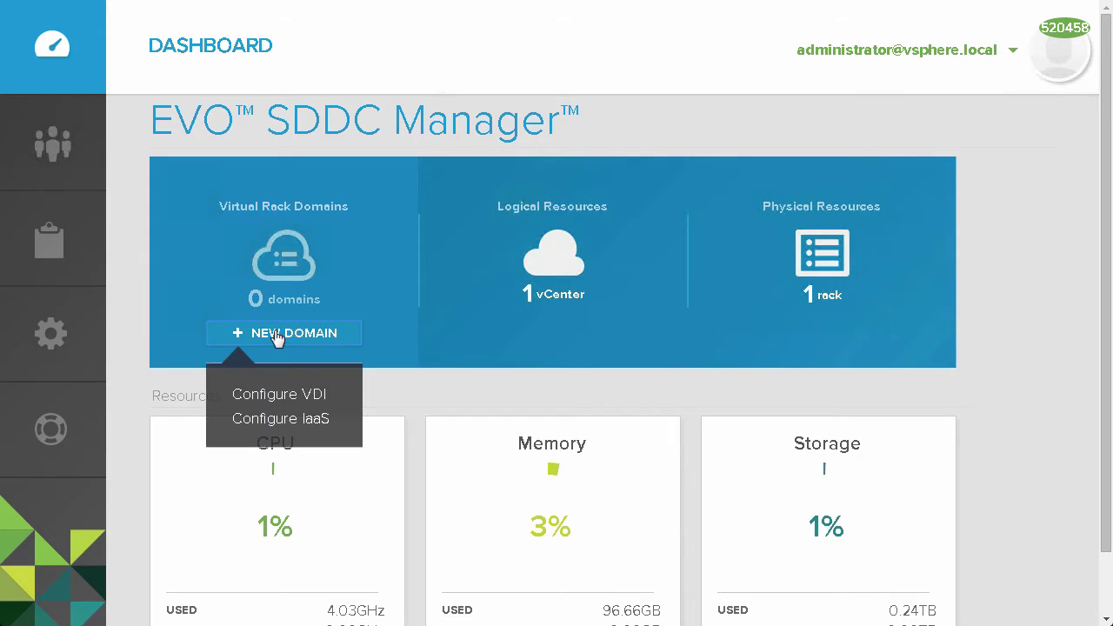
{"action": "left_click", "coordinate": [288, 420]}
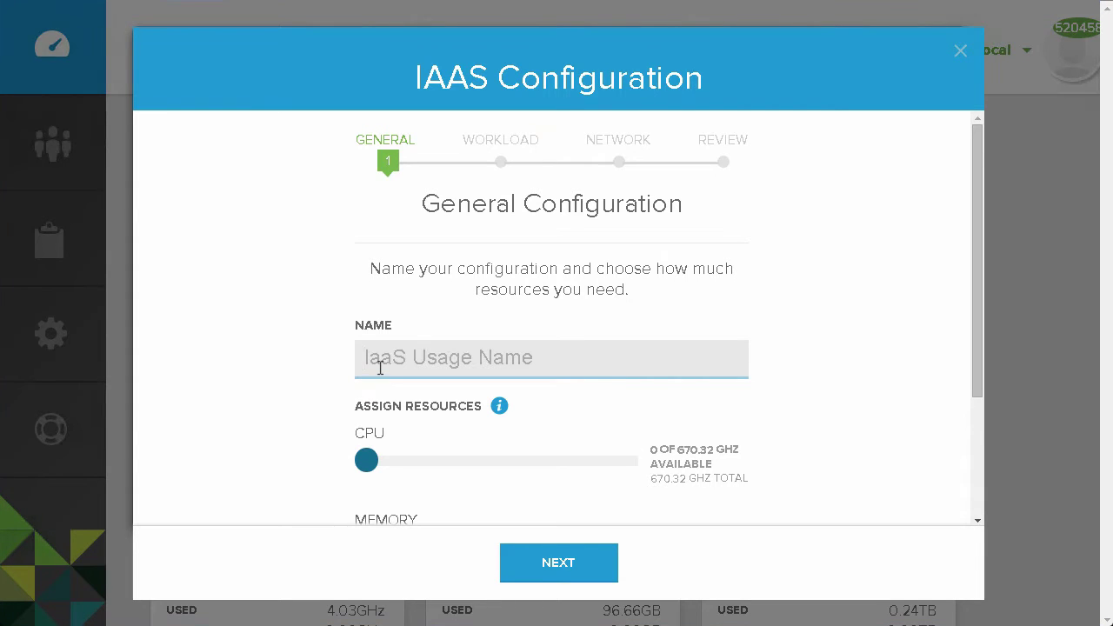
{"action": "type", "text": "IaaS-01"}
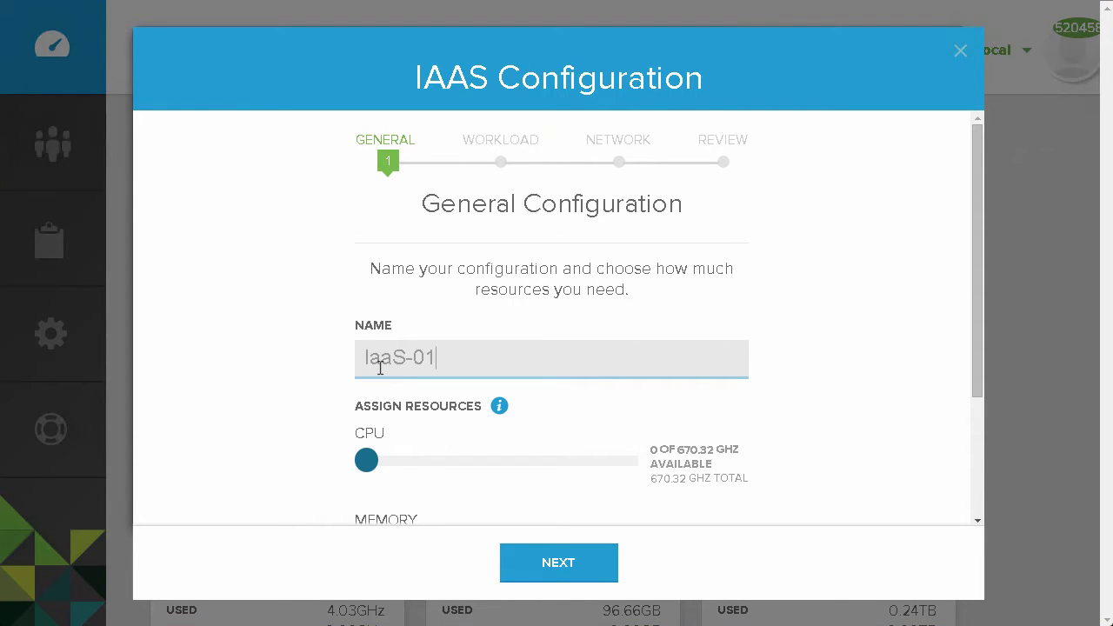
Step: Allocate 75 GHz CPU, 800 GB memory and 10 TB storage to the domain
{"action": "scroll", "coordinate": [969, 474], "scroll_direction": "down", "scroll_amount": 4}
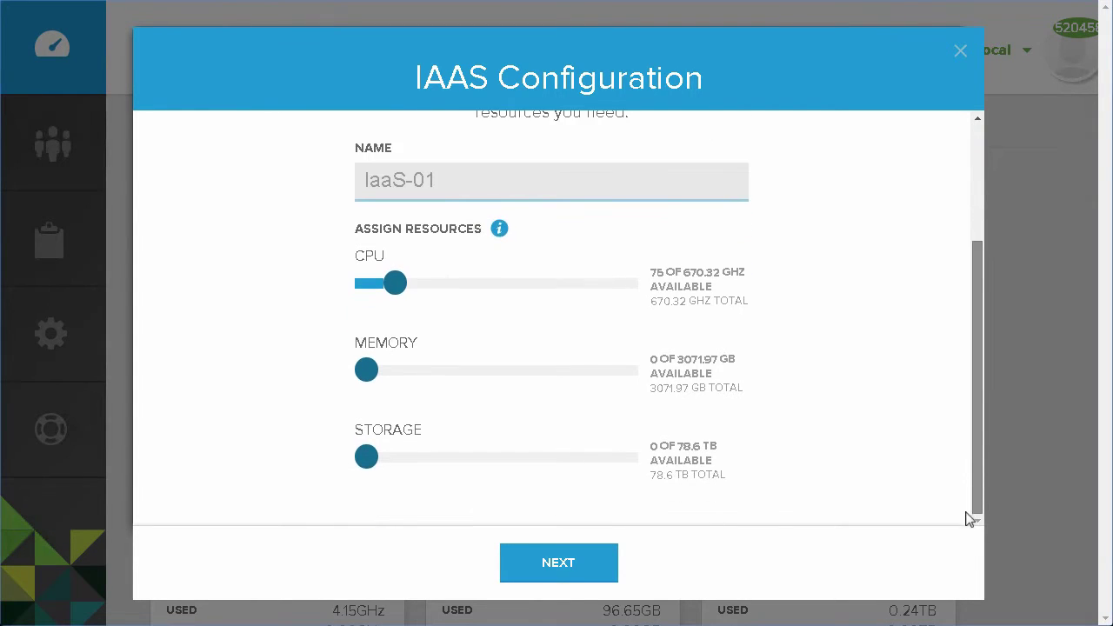
{"action": "left_click_drag", "start_coordinate": [367, 372], "coordinate": [435, 372]}
{"action": "left_click_drag", "start_coordinate": [366, 458], "coordinate": [399, 458]}
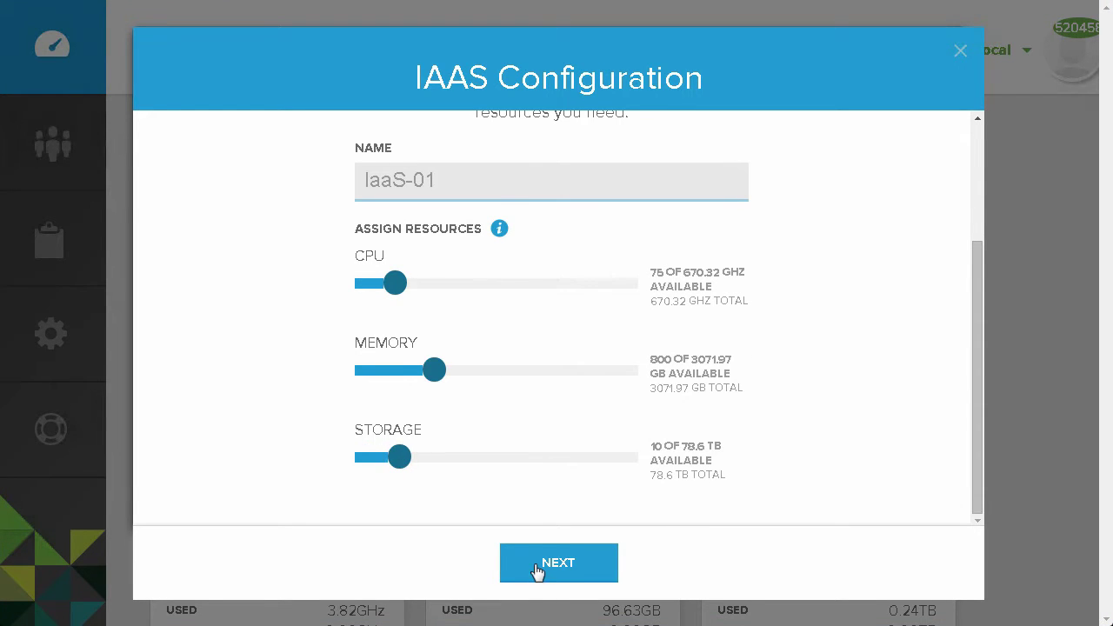
Step: Pick Production performance and Normal availability for the IaaS-01 workload
{"action": "left_click", "coordinate": [537, 569]}
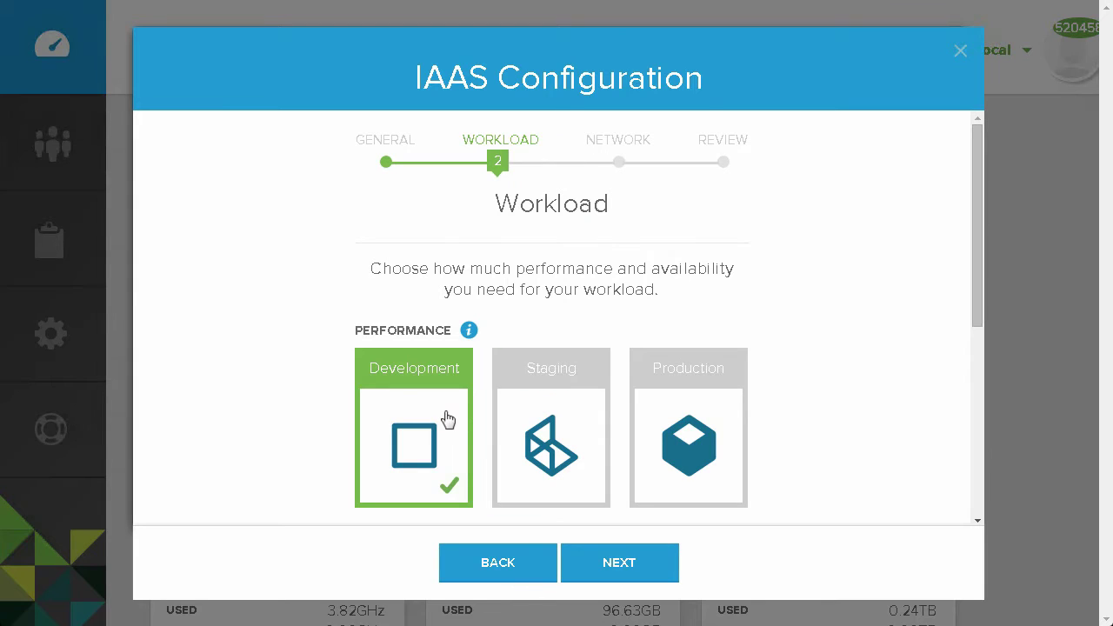
{"action": "left_click", "coordinate": [659, 405]}
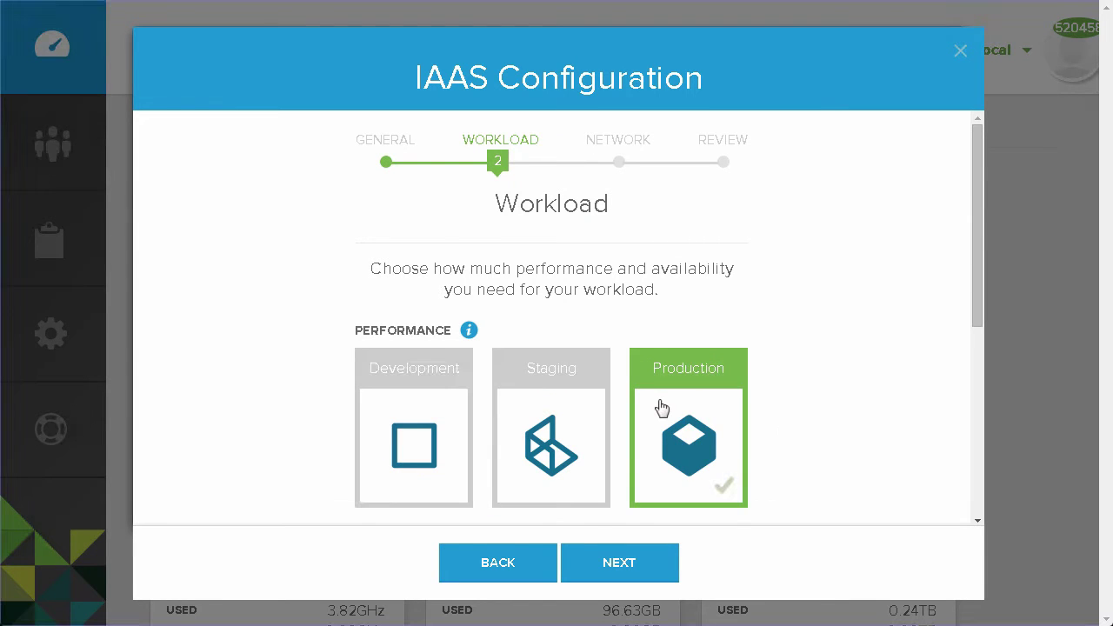
{"action": "left_click", "coordinate": [977, 507]}
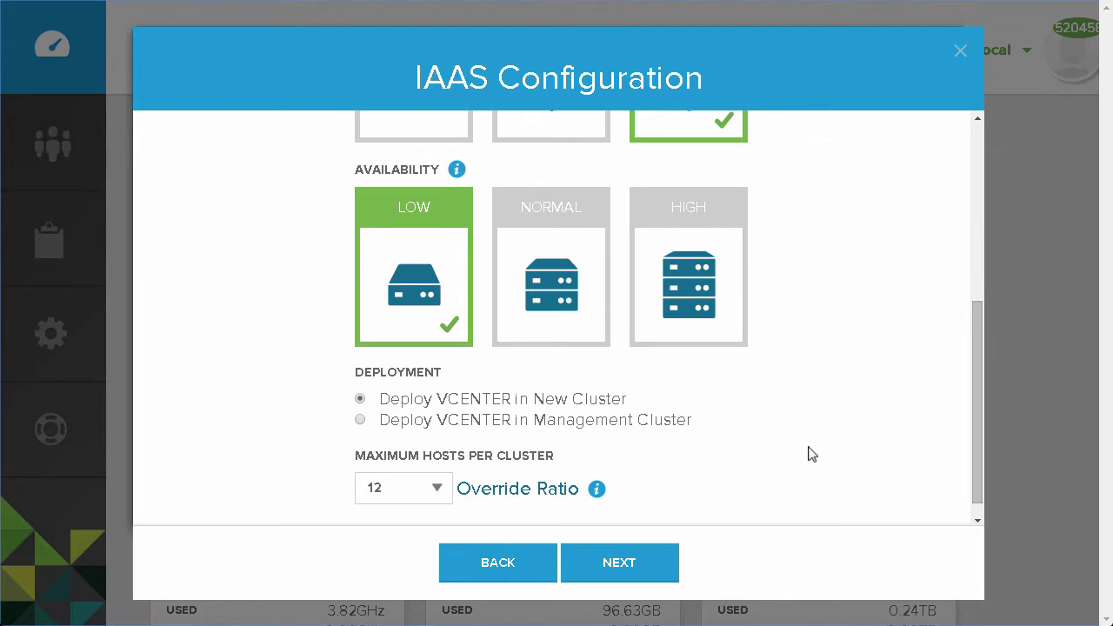
{"action": "left_click", "coordinate": [563, 306]}
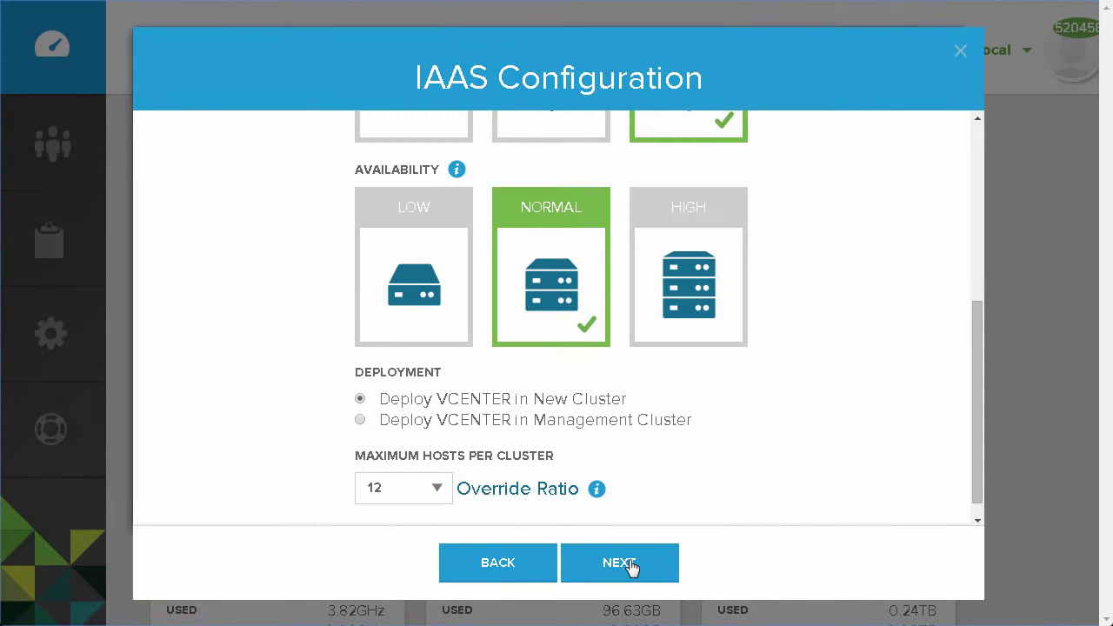
Step: Choose the Physical Network type for the domain's networking
{"action": "left_click", "coordinate": [619, 563]}
{"action": "left_click", "coordinate": [501, 430]}
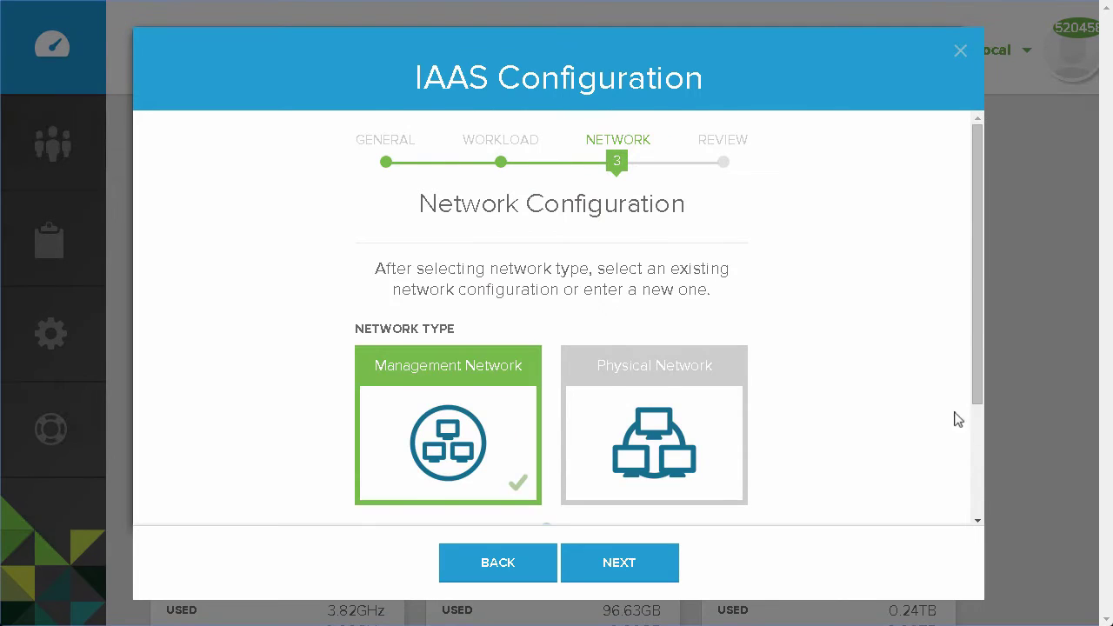
{"action": "scroll", "coordinate": [728, 405], "scroll_direction": "down", "scroll_amount": 2}
{"action": "left_click", "coordinate": [728, 405]}
{"action": "scroll", "coordinate": [983, 492], "scroll_direction": "down", "scroll_amount": 2}
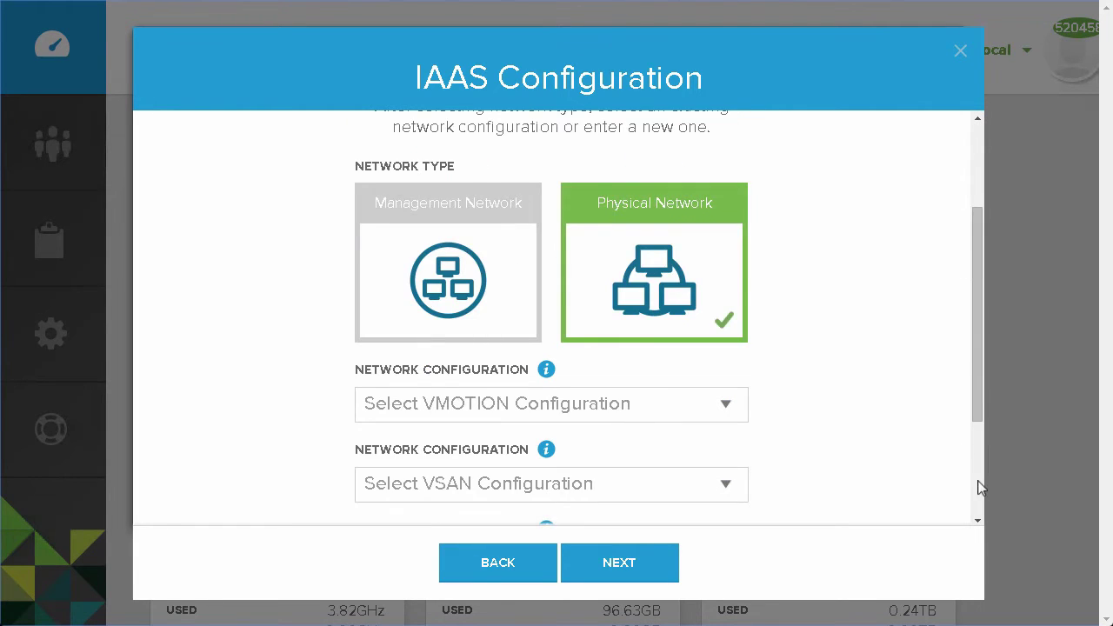
{"action": "scroll", "coordinate": [981, 488], "scroll_direction": "down", "scroll_amount": 2}
Step: Set vMotion, vSAN, VXLAN and external networks to Custom Configuration
{"action": "left_click", "coordinate": [728, 224]}
{"action": "left_click", "coordinate": [714, 293]}
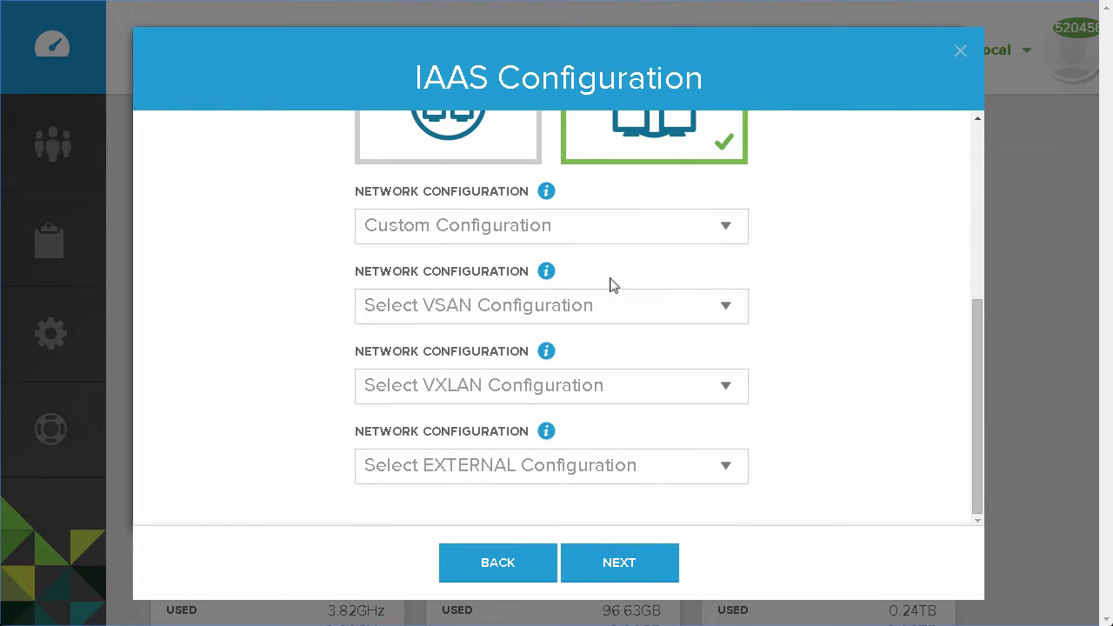
{"action": "left_click", "coordinate": [710, 305]}
{"action": "left_click", "coordinate": [603, 377]}
{"action": "left_click", "coordinate": [728, 390]}
{"action": "left_click", "coordinate": [656, 439]}
{"action": "left_click", "coordinate": [723, 466]}
{"action": "scroll", "coordinate": [962, 499], "scroll_direction": "down", "scroll_amount": 2}
{"action": "left_click", "coordinate": [478, 397]}
Step: Edit the third octet of the management network subnet
{"action": "left_click", "coordinate": [639, 564]}
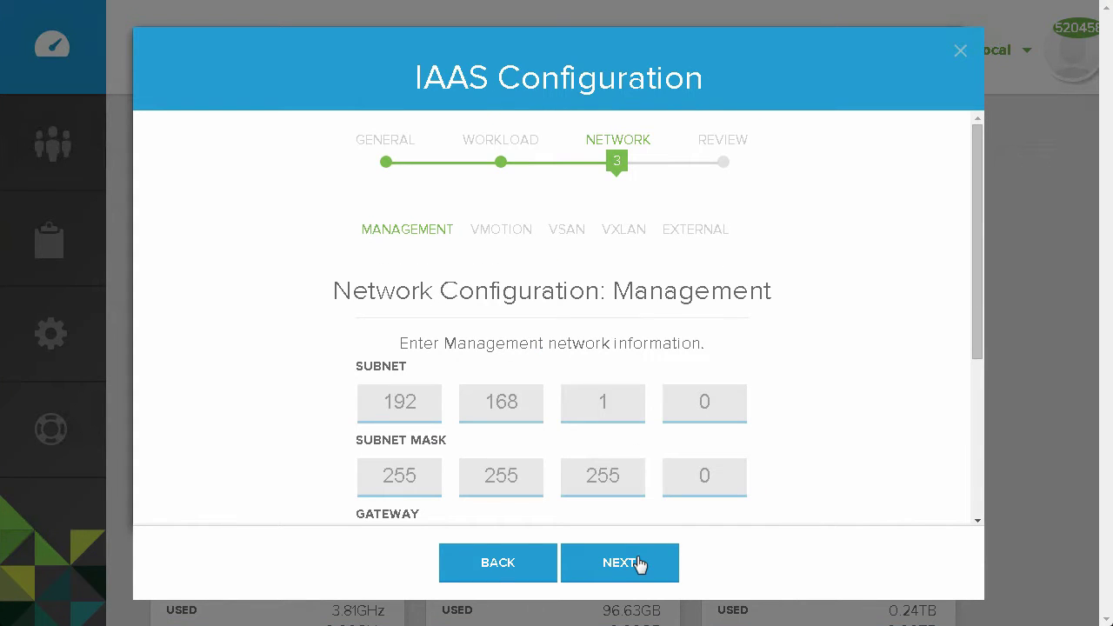
{"action": "double_click", "coordinate": [614, 405]}
{"action": "left_click_drag", "start_coordinate": [977, 292], "coordinate": [977, 511]}
Step: Give vMotion VLAN 3107, subnet 192.168.7.0, mask 255.255.255.0, gateway 192.168.1.7
{"action": "left_click", "coordinate": [619, 562]}
{"action": "left_click", "coordinate": [521, 409]}
{"action": "type", "text": "3107"}
{"action": "key", "text": "Tab"}
{"action": "type", "text": "192.168.7.0.255.255.2"}
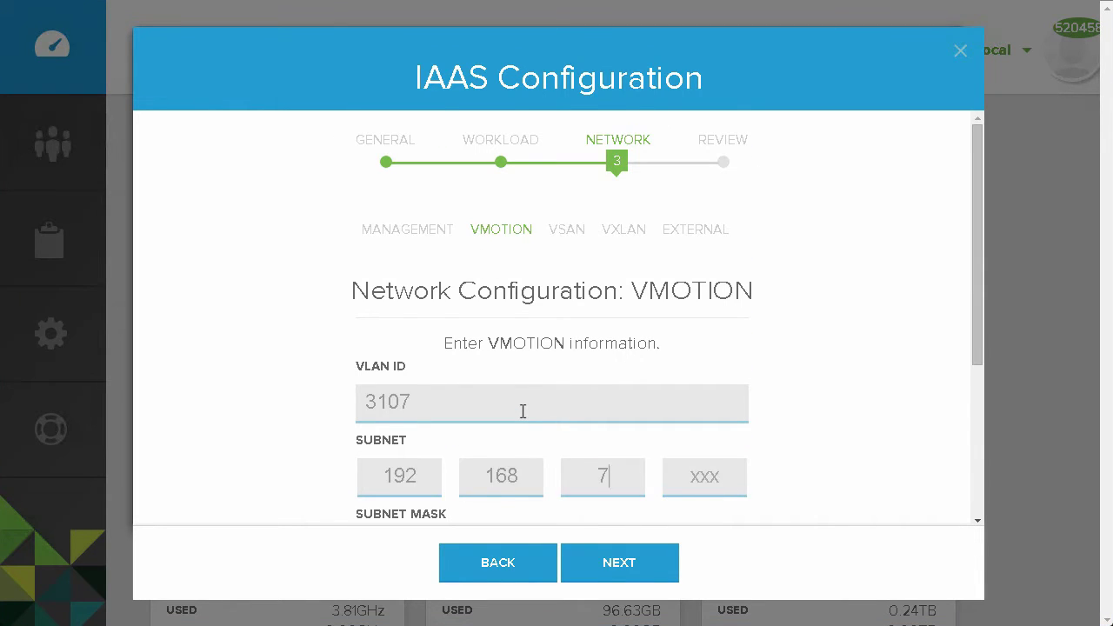
{"action": "type", "text": "55.0.192.168.1.7"}
{"action": "key", "text": "Return"}
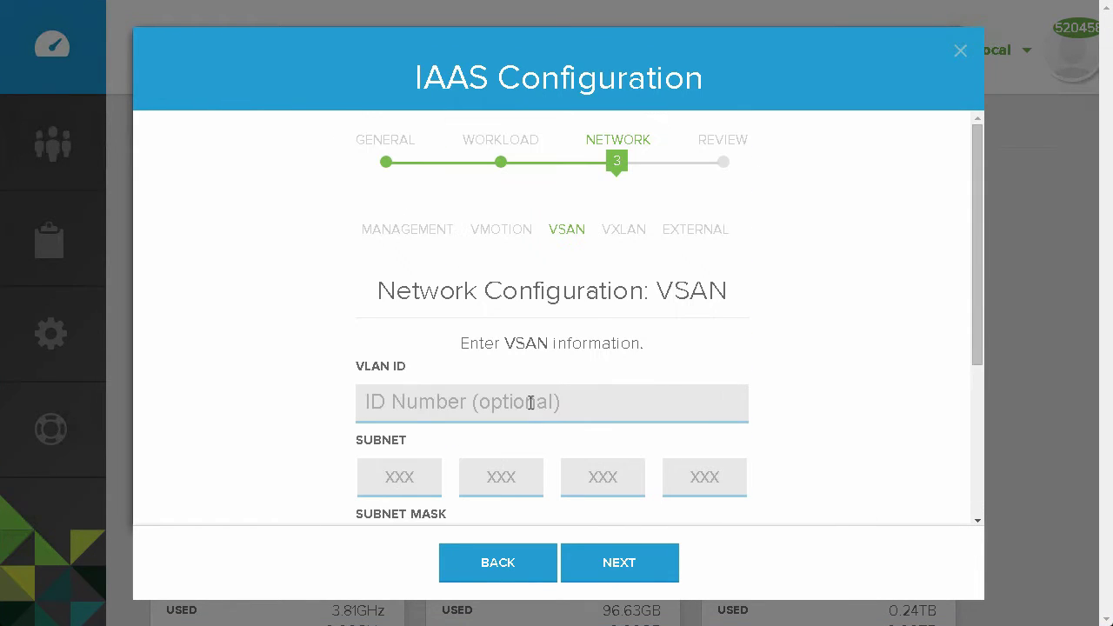
Step: Fill the vSAN network's VLAN, subnet, mask 255.255.255.0 and gateway 192.168.9.1
{"action": "left_click", "coordinate": [530, 401]}
{"action": "type", "text": "10"}
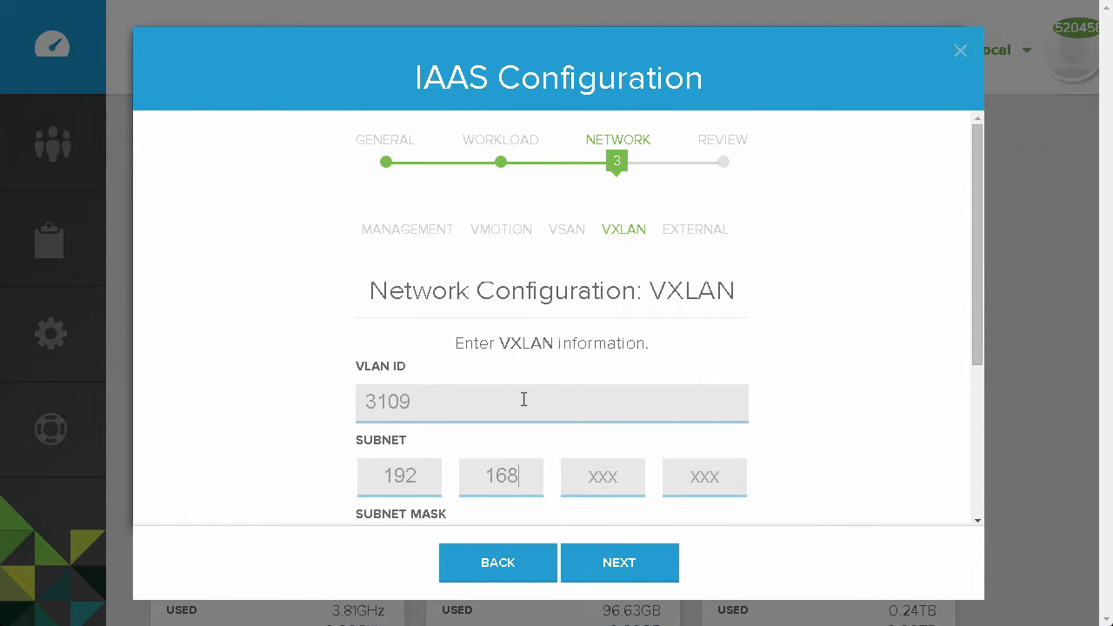
{"action": "type", "text": "9.0.255.255.255."}
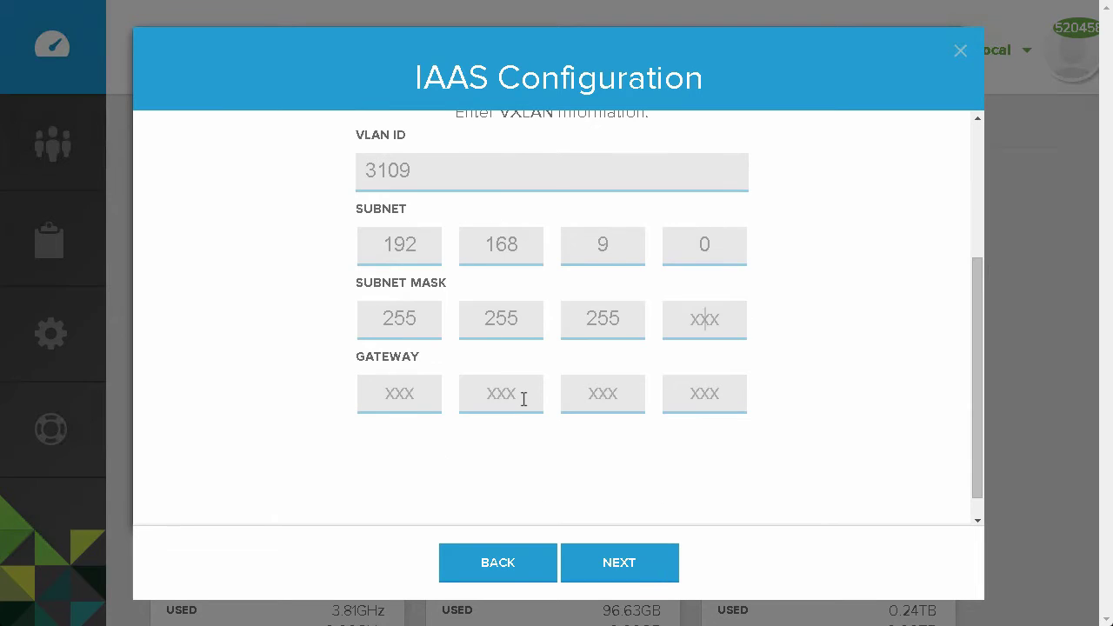
{"action": "type", "text": "0.192.168.9.1"}
{"action": "left_click", "coordinate": [603, 561]}
{"action": "scroll", "coordinate": [842, 324], "scroll_direction": "down", "scroll_amount": 1}
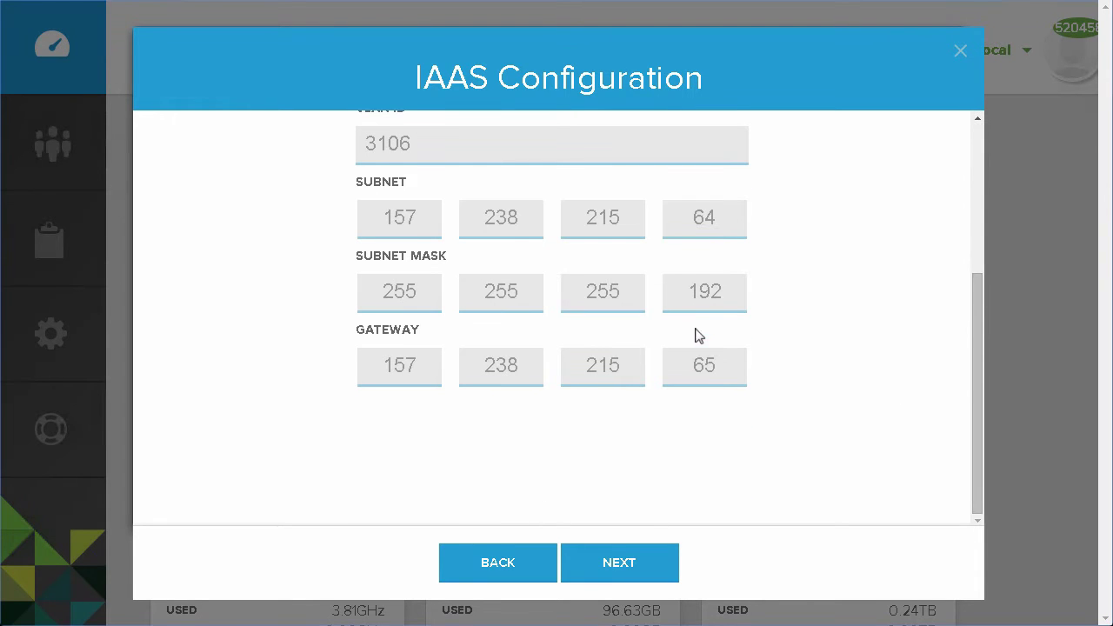
Step: Review IaaS-01's configuration and component subnet details, then finish to submit it
{"action": "left_click", "coordinate": [633, 562]}
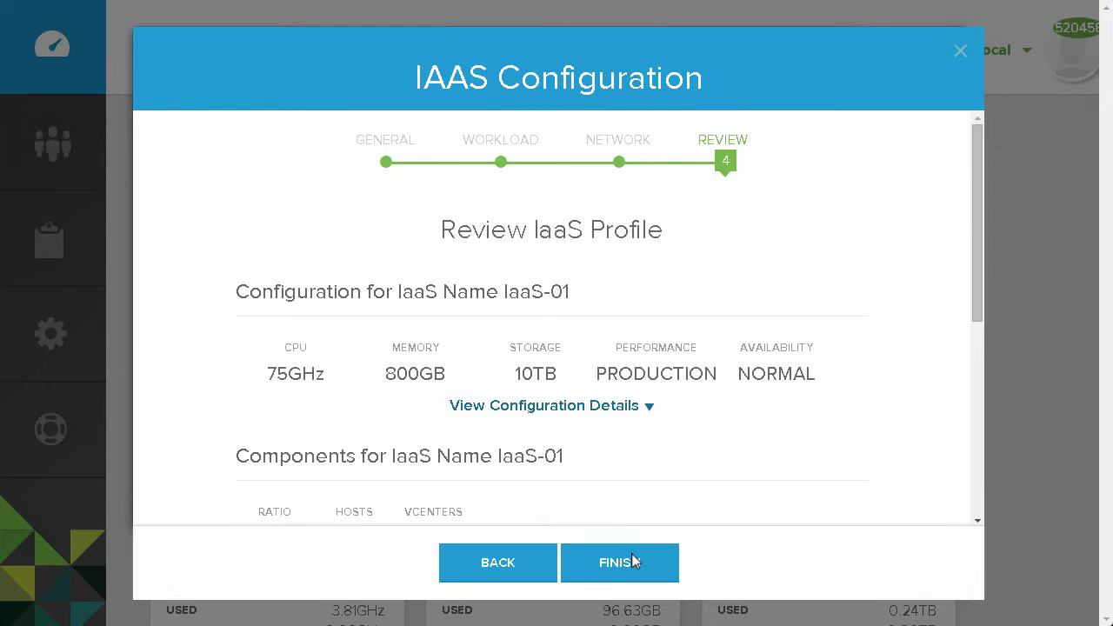
{"action": "left_click", "coordinate": [649, 409]}
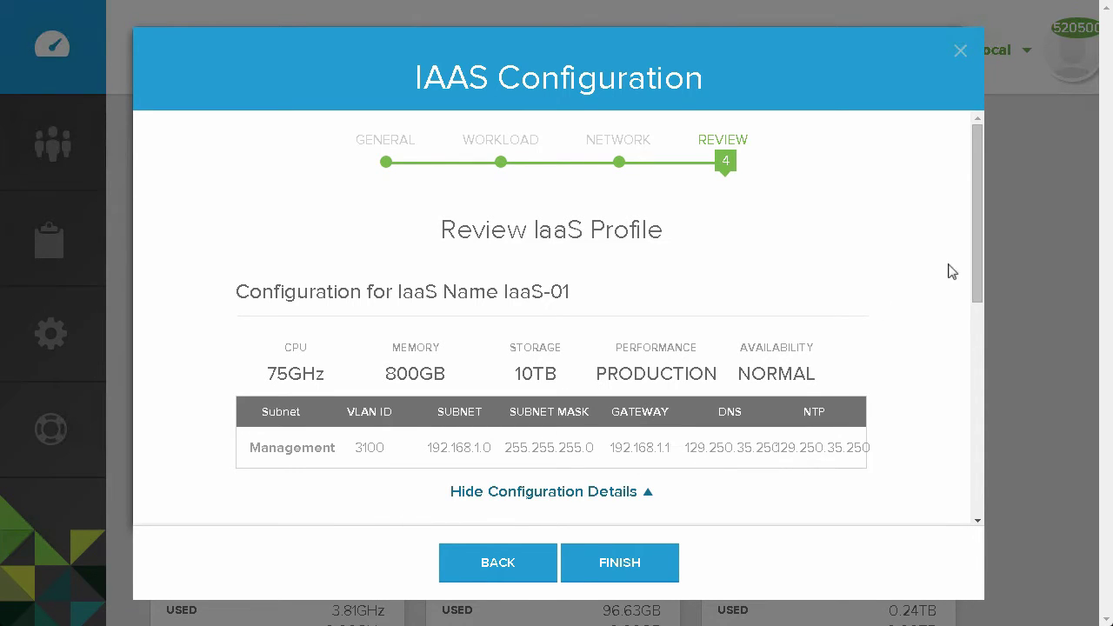
{"action": "left_click_drag", "start_coordinate": [976, 257], "coordinate": [972, 383]}
{"action": "left_click", "coordinate": [647, 297]}
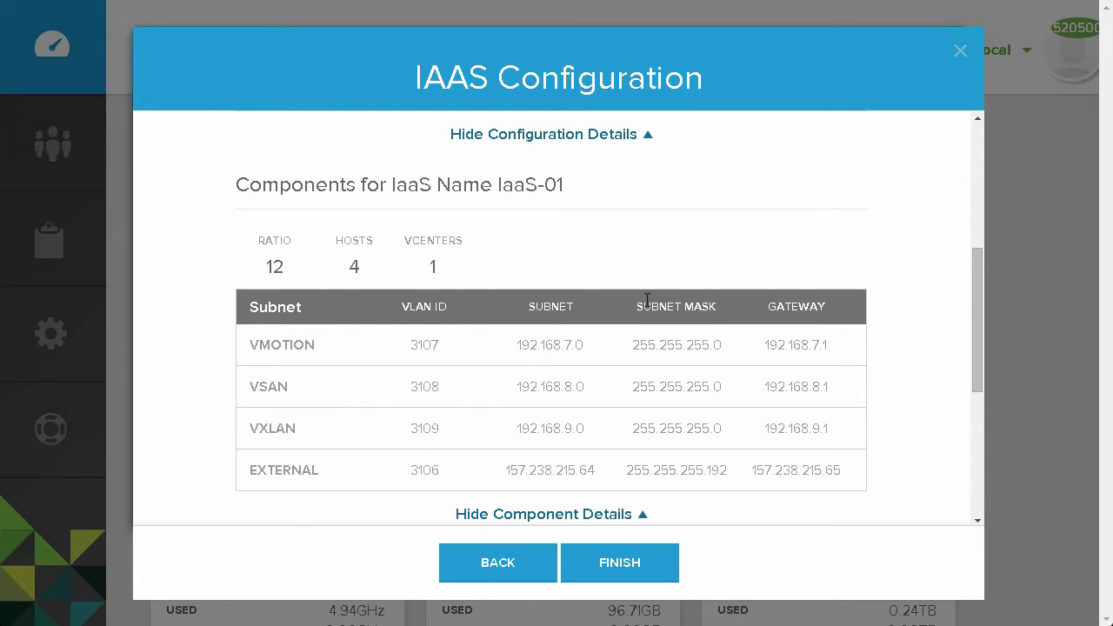
{"action": "scroll", "coordinate": [978, 296], "scroll_direction": "down", "scroll_amount": 5}
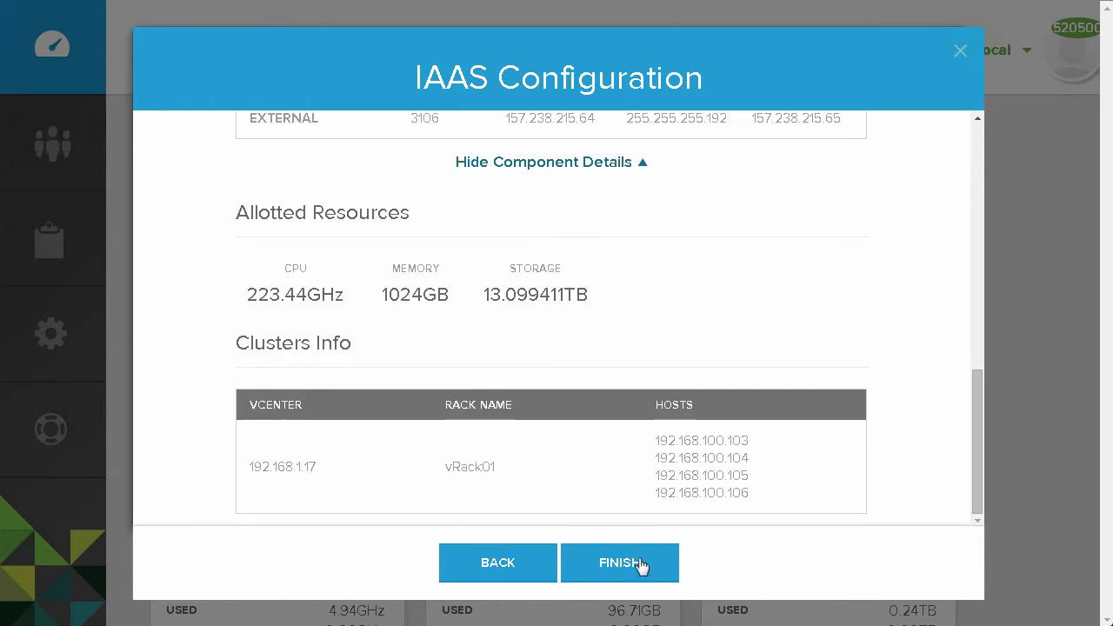
{"action": "left_click", "coordinate": [638, 557]}
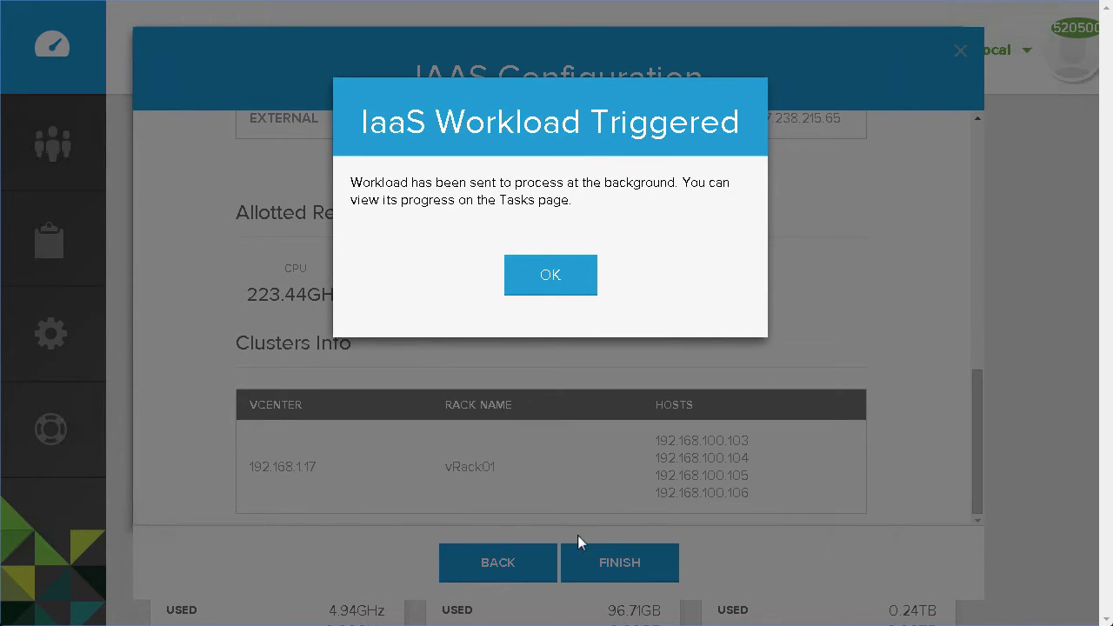
Step: Dismiss the IaaS Workload Triggered notice and open the Tasks list under Activities
{"action": "left_click", "coordinate": [551, 276]}
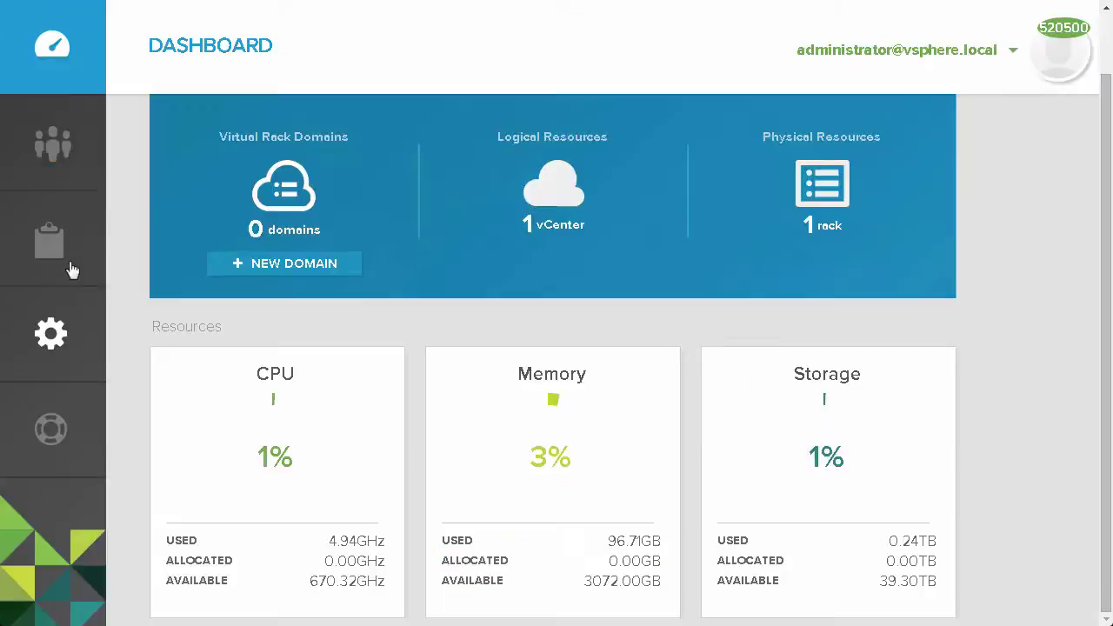
{"action": "left_click", "coordinate": [60, 255]}
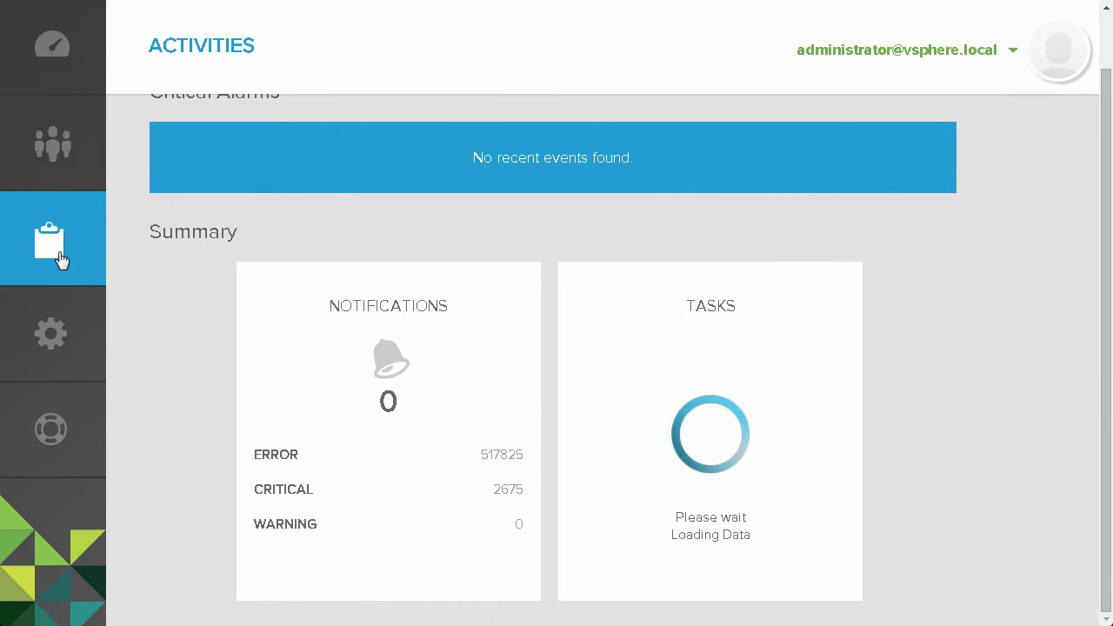
{"action": "left_click", "coordinate": [700, 368]}
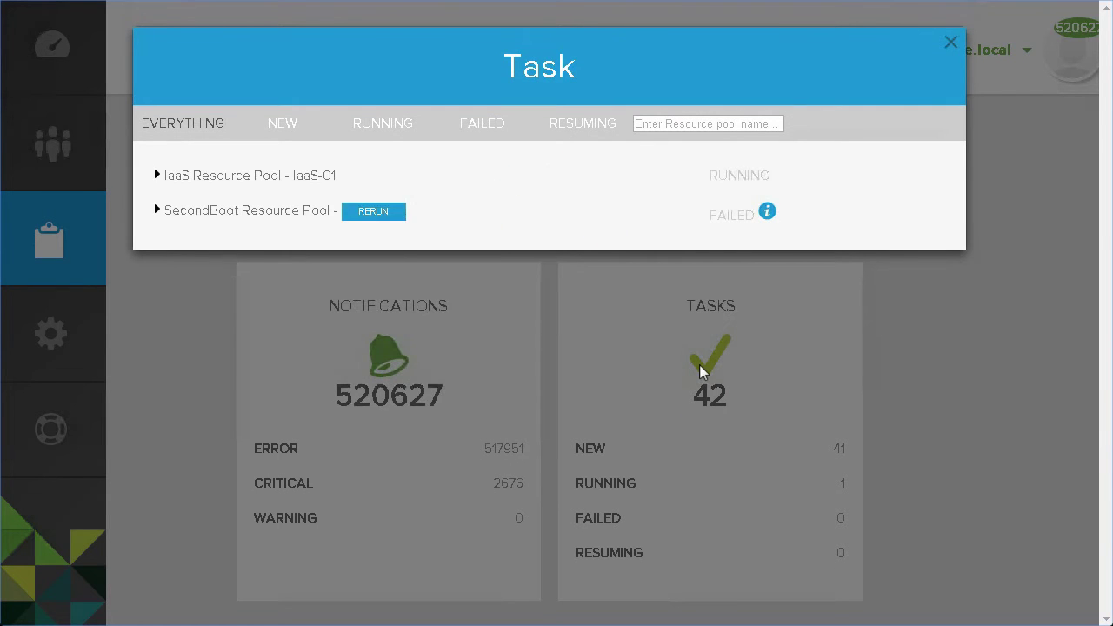
Step: Expand the IaaS Resource Pool - IaaS-01 task to follow its subtasks
{"action": "left_click", "coordinate": [157, 176]}
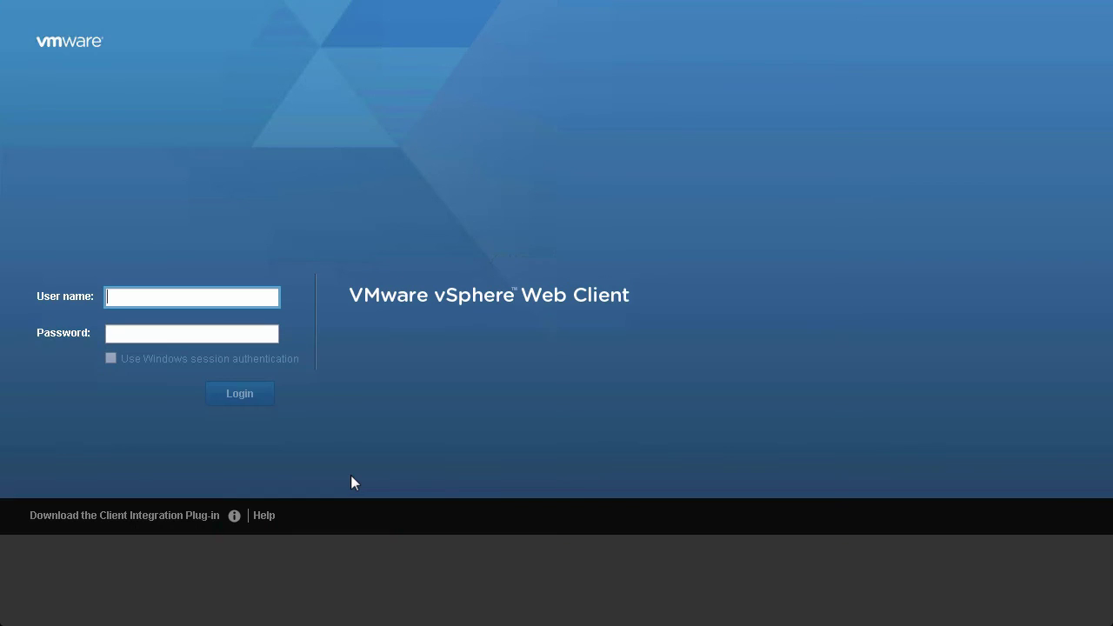
Step: Log in with the administrator user name and password, then list the IaaS-01-0-cluster's virtual machines
{"action": "type", "text": "administrator@vsphere.local"}
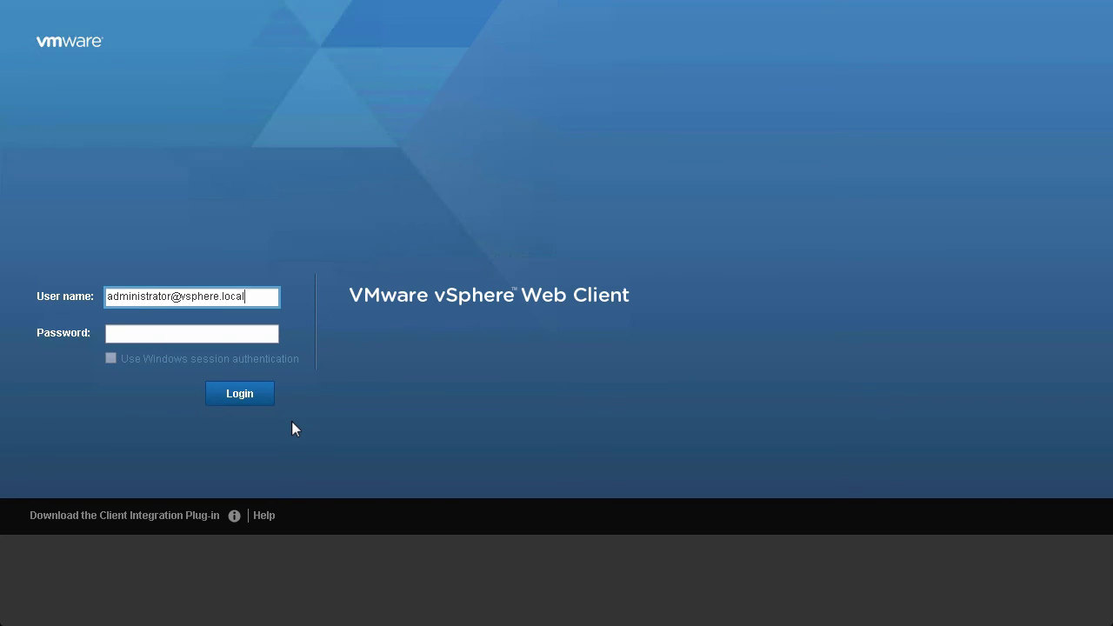
{"action": "key", "text": "Tab"}
{"action": "type", "text": "***"}
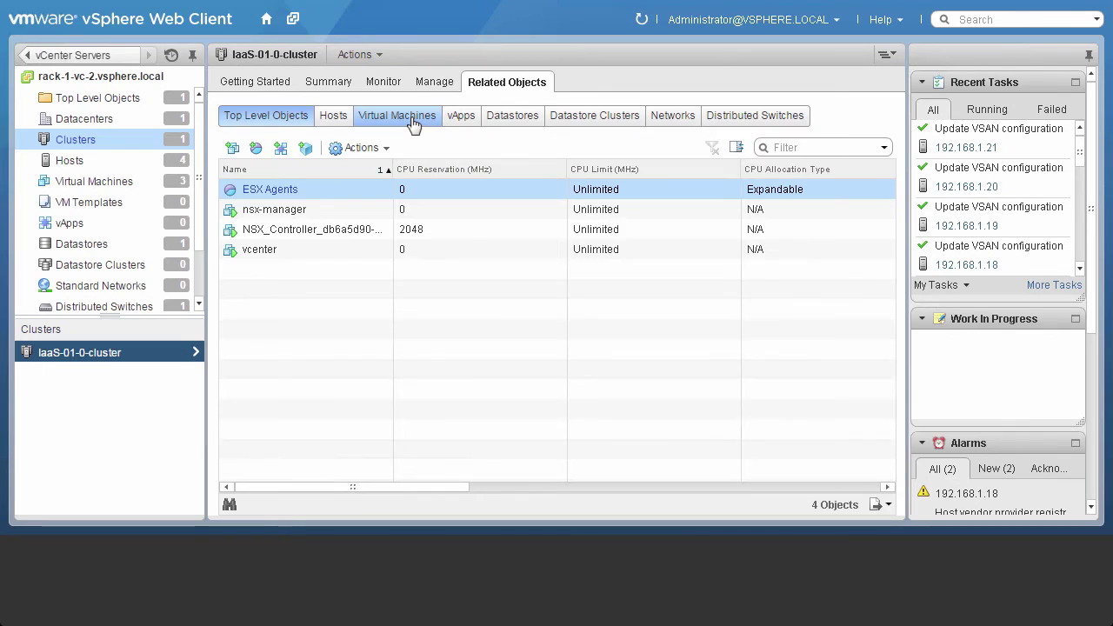
{"action": "left_click", "coordinate": [411, 122]}
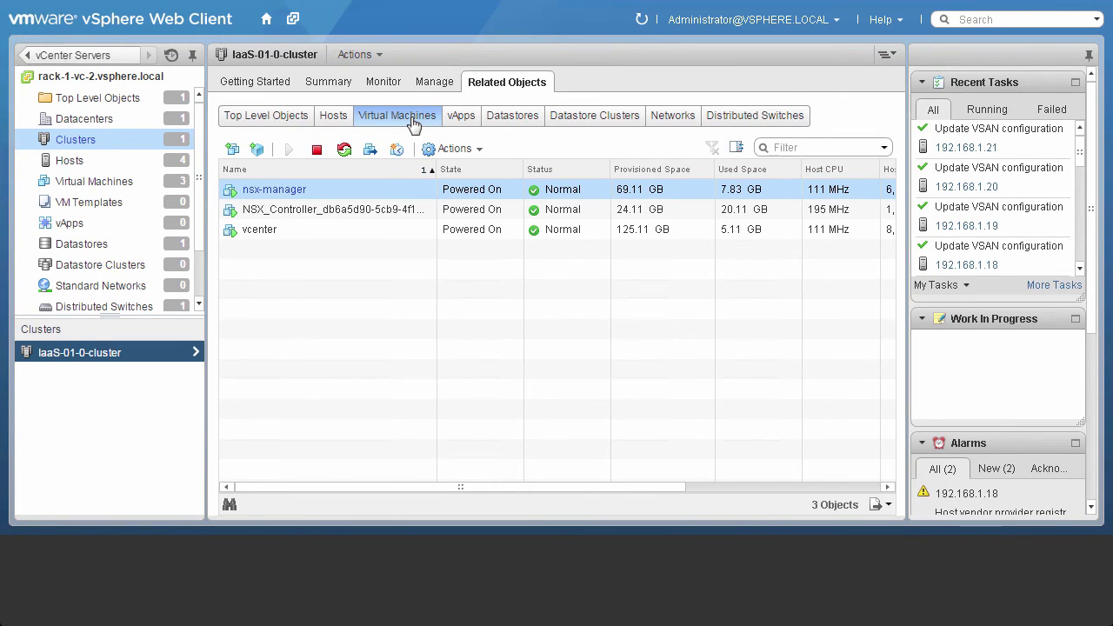
Step: Check the cluster's four hosts, the vsanDatastore, and vRack-DSwitch's eight distributed port groups
{"action": "left_click", "coordinate": [338, 121]}
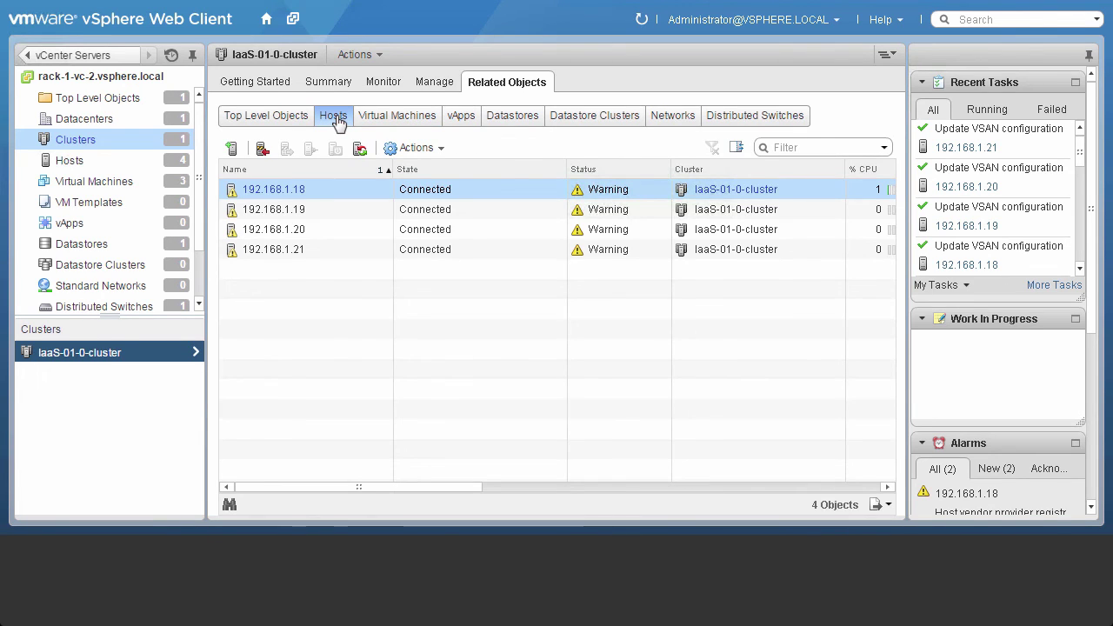
{"action": "left_click", "coordinate": [78, 244]}
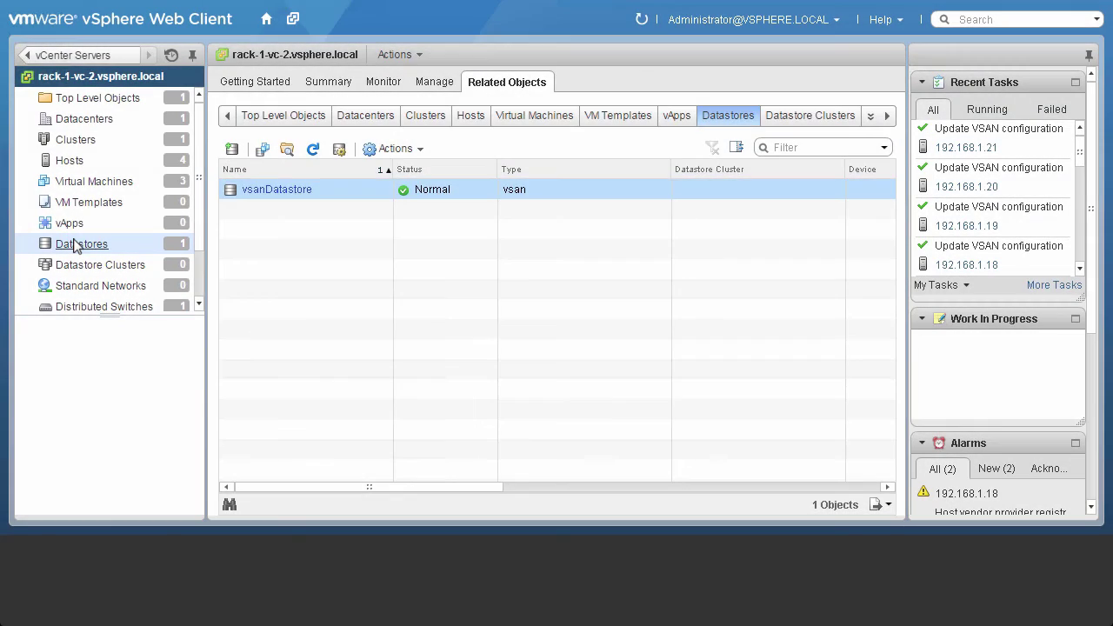
{"action": "left_click", "coordinate": [104, 306]}
{"action": "left_click", "coordinate": [278, 189]}
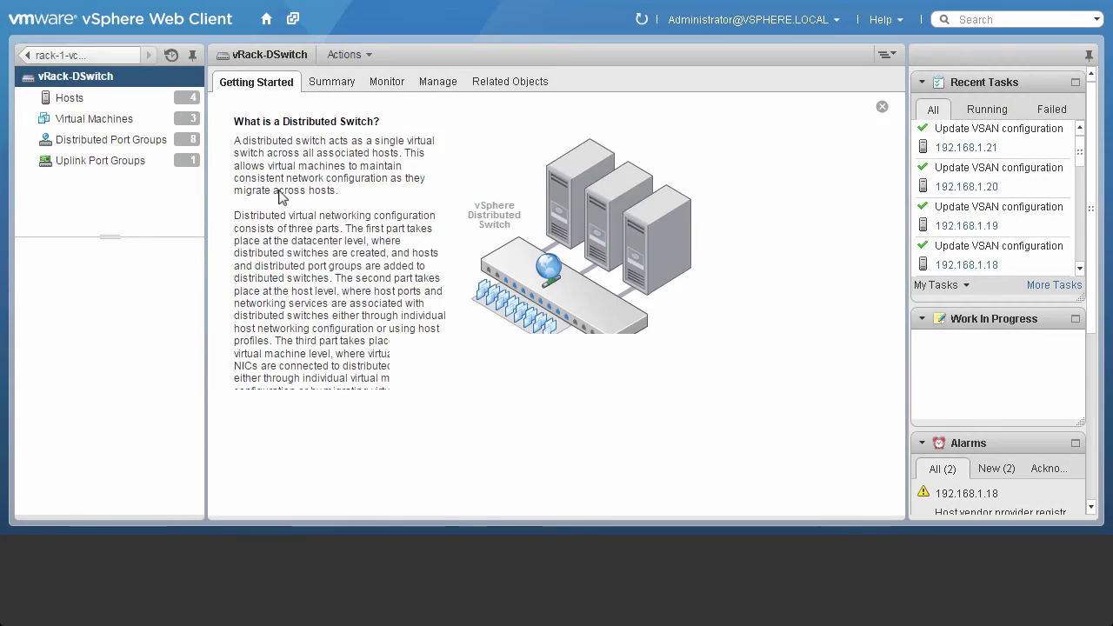
{"action": "left_click", "coordinate": [113, 141]}
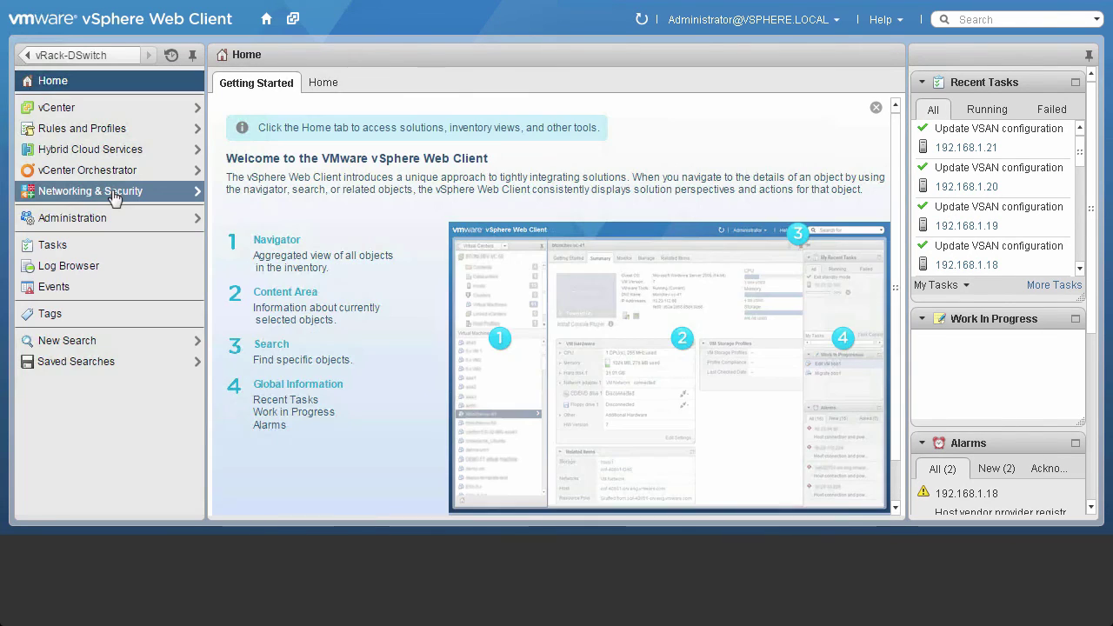
Step: In NSX Networking & Security, view the installed managers and controllers, then the logical switches
{"action": "left_click", "coordinate": [69, 258]}
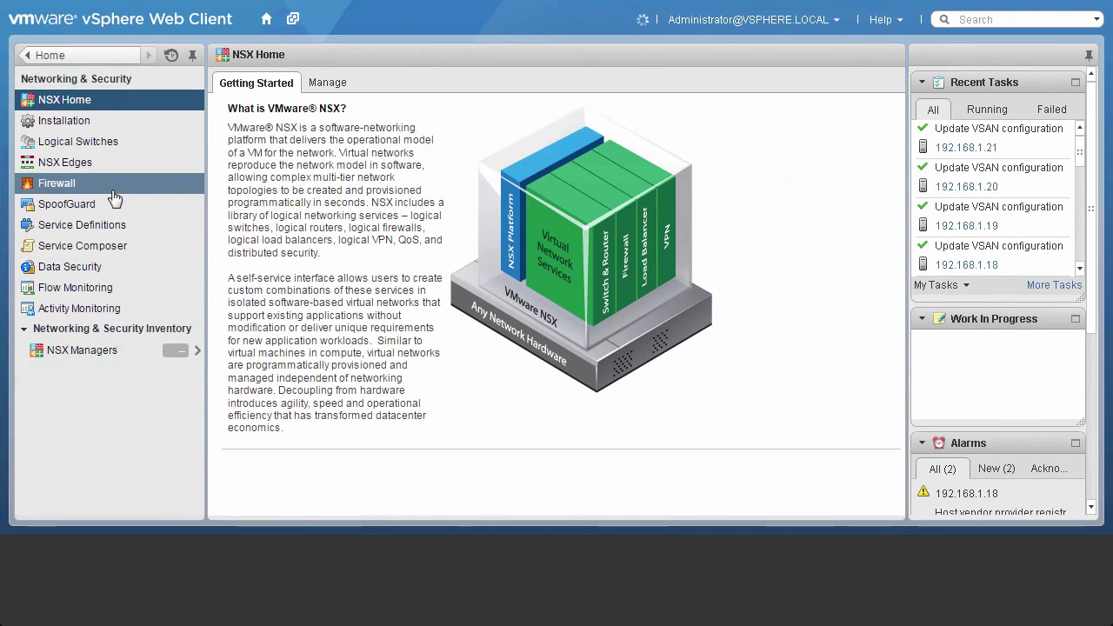
{"action": "left_click", "coordinate": [91, 122]}
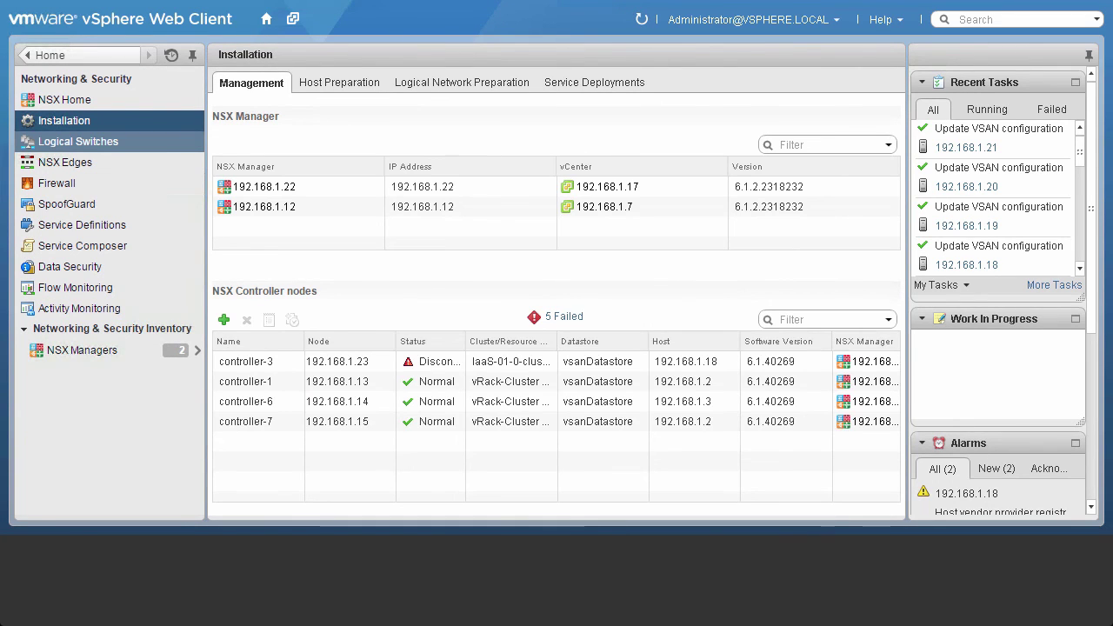
{"action": "left_click", "coordinate": [96, 142]}
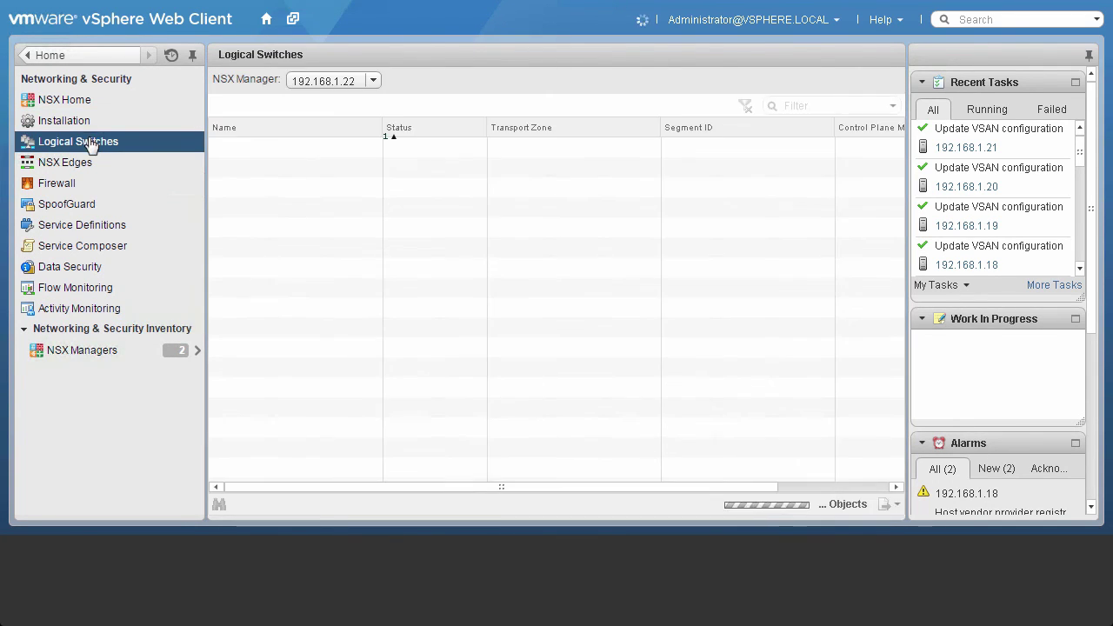